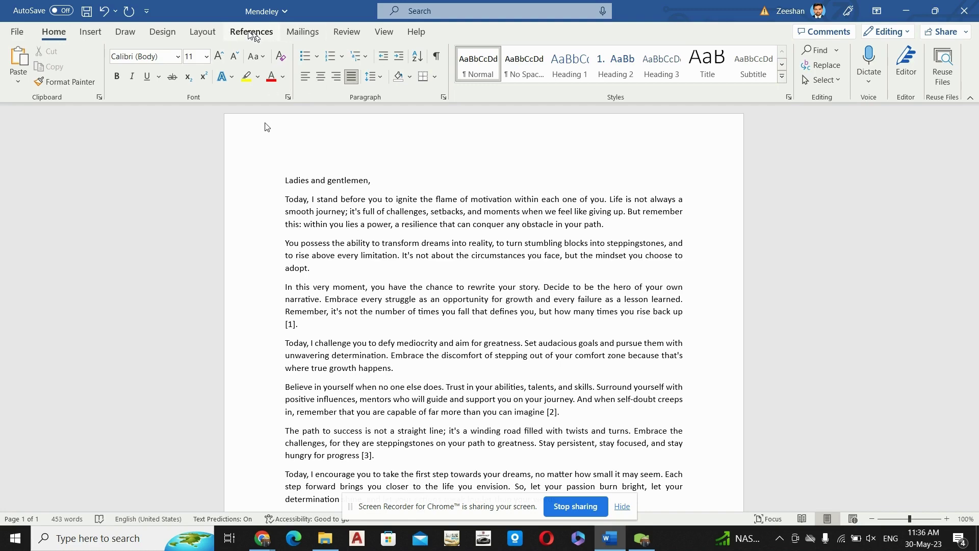
Launch Mendeley Desktop from Word's References tab to check the APA 7th edition citation style
left_click(251, 31)
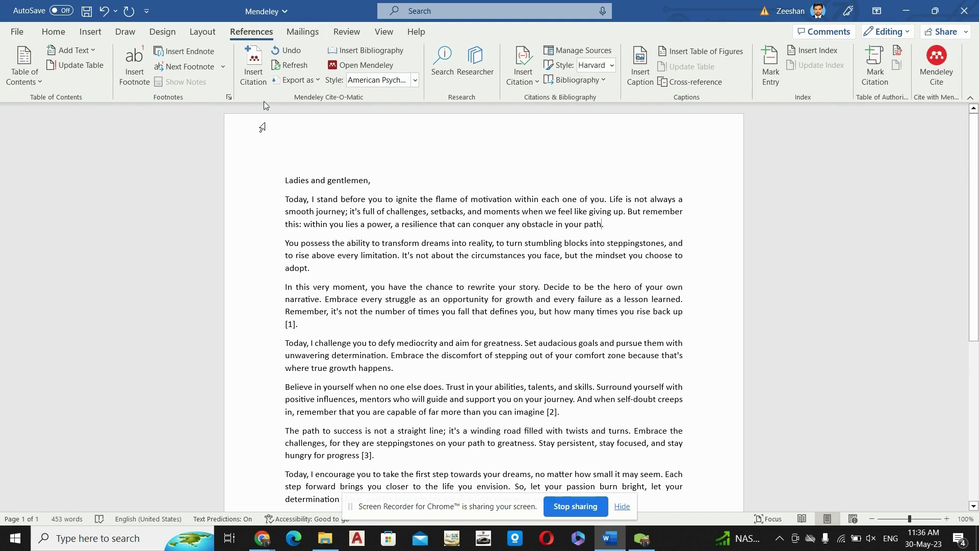
left_click(356, 70)
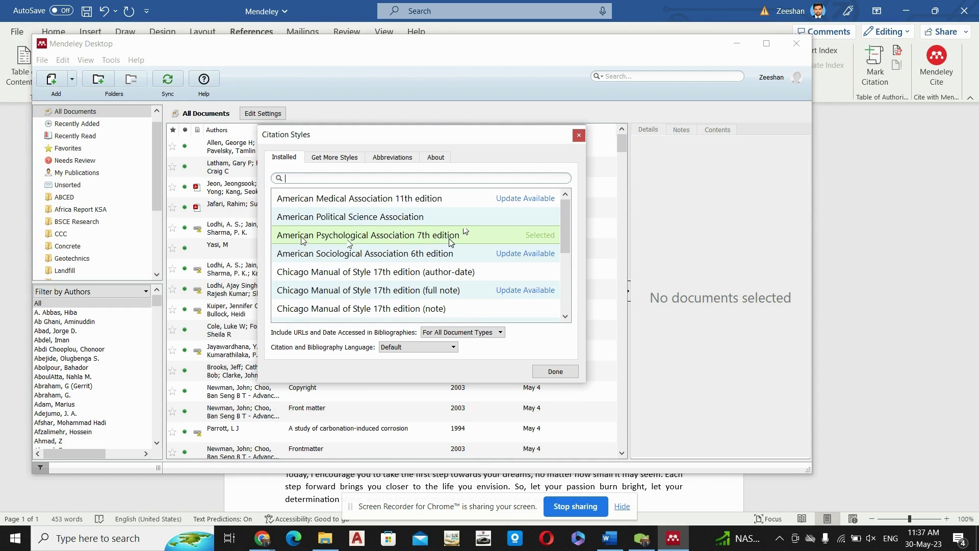
Keep APA 7th edition and add a space before the full stop after 'adopt'
left_click(555, 372)
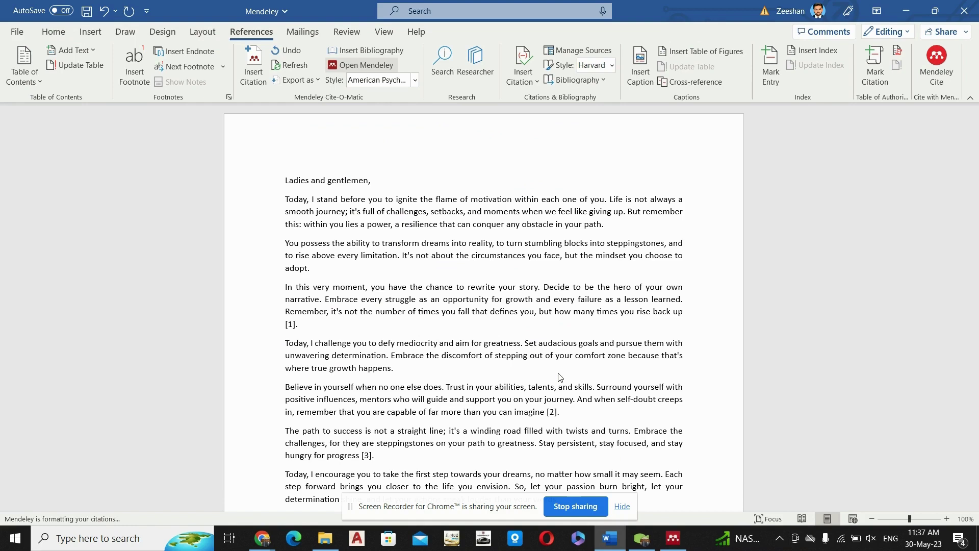
left_click(620, 225)
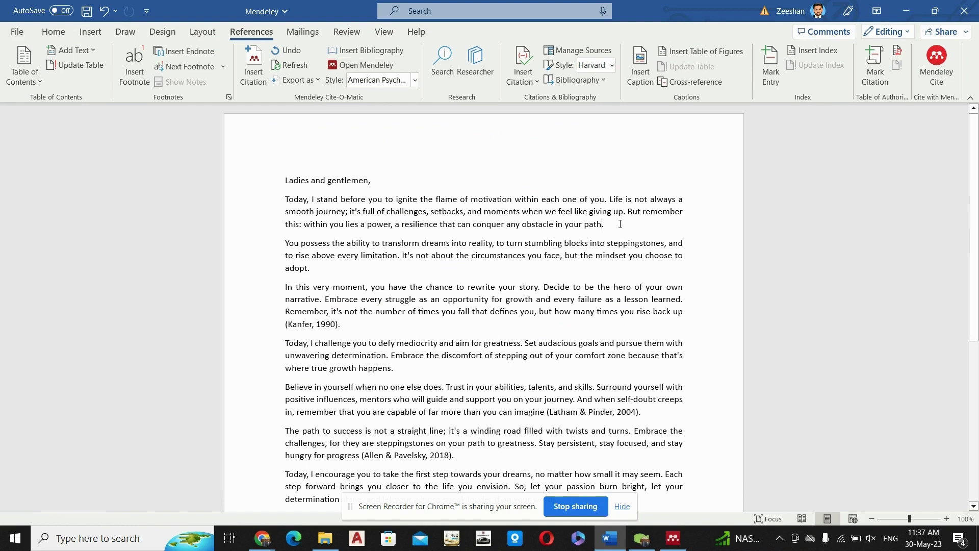
left_click(487, 272)
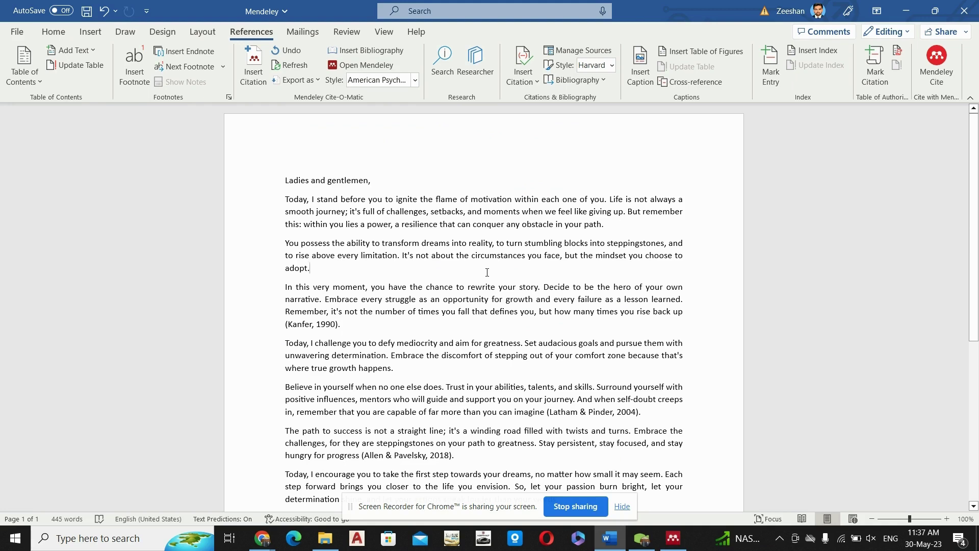
key("ctrl+z")
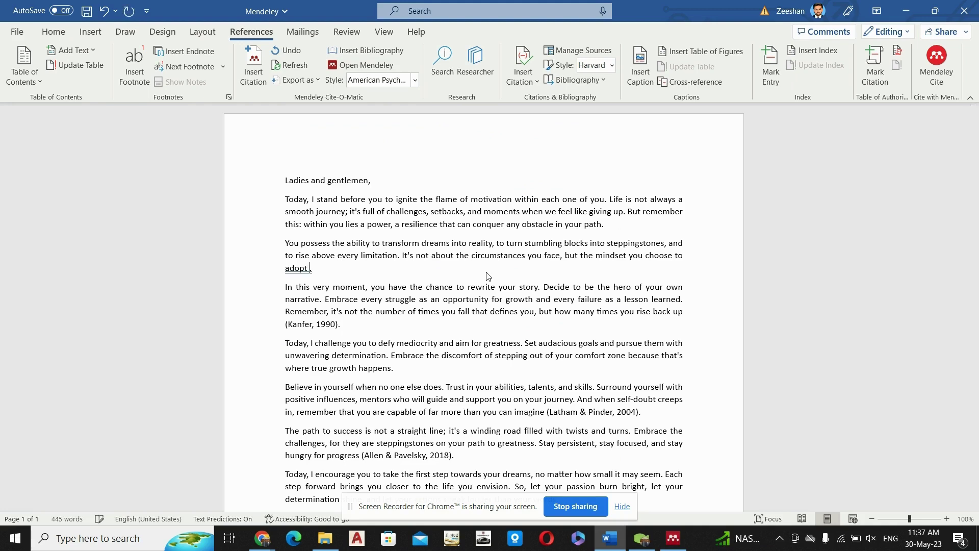
left_click(310, 267)
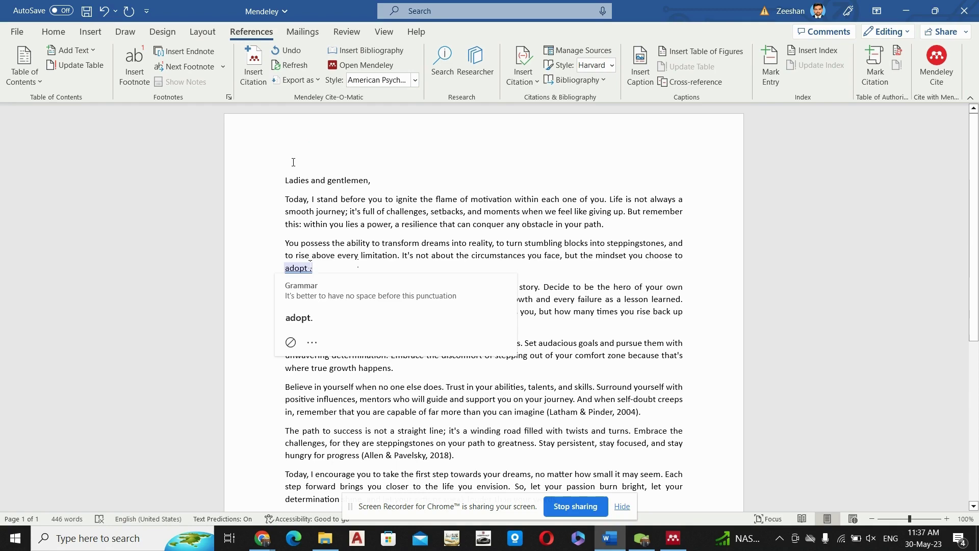
Start a citation through Go To Mendeley and show the three ABCED folder references
left_click(255, 77)
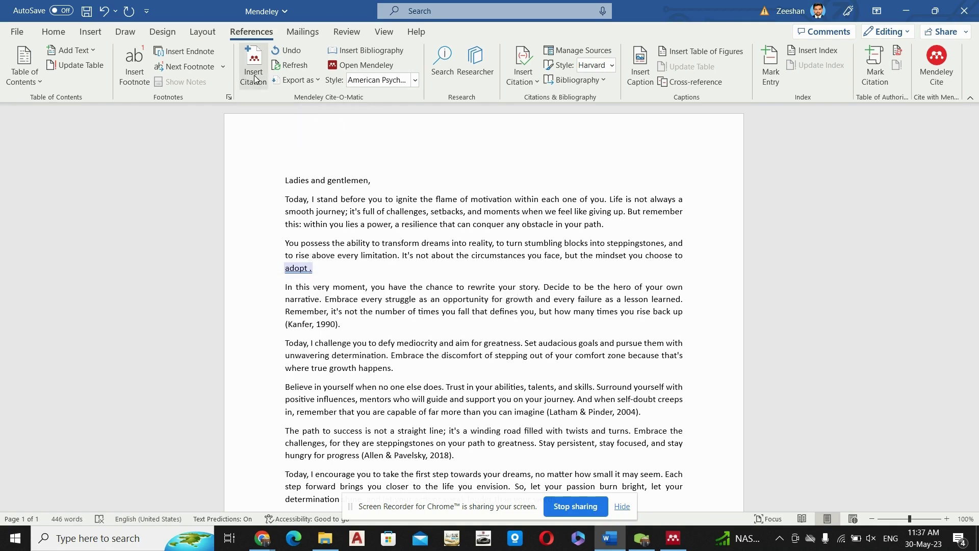
left_click(405, 310)
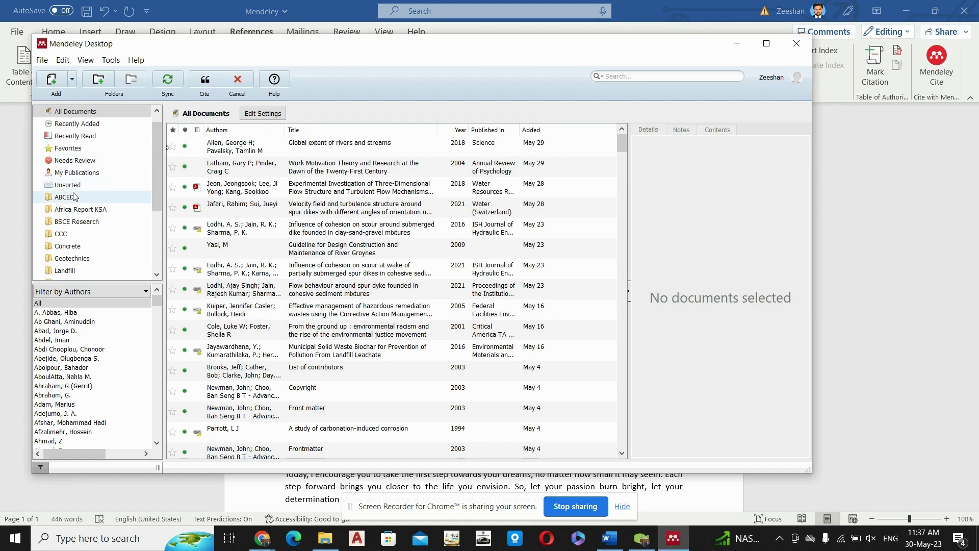
left_click(73, 200)
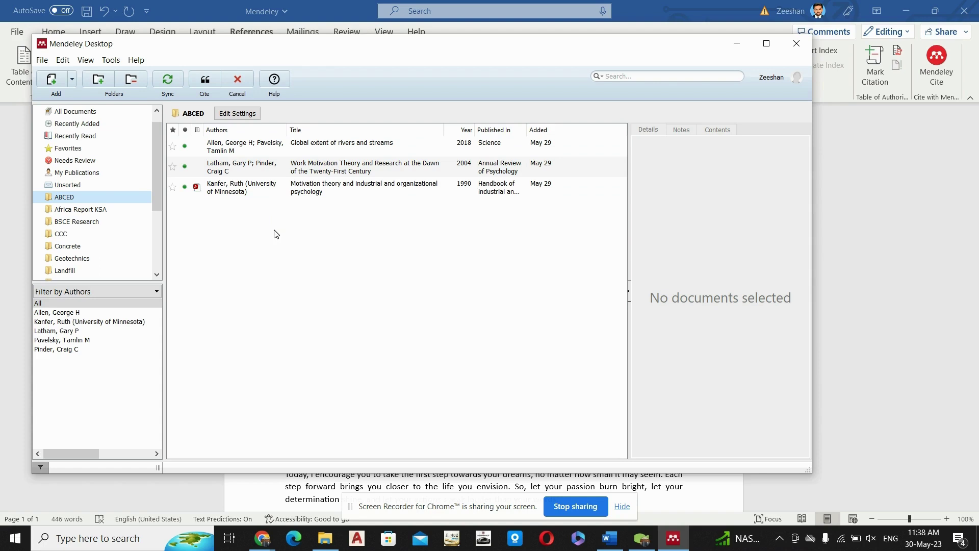
Select the Allen & Pavelsky 2018 and Kanfer 1990 references and cite them after 'adopt'
left_click(313, 147)
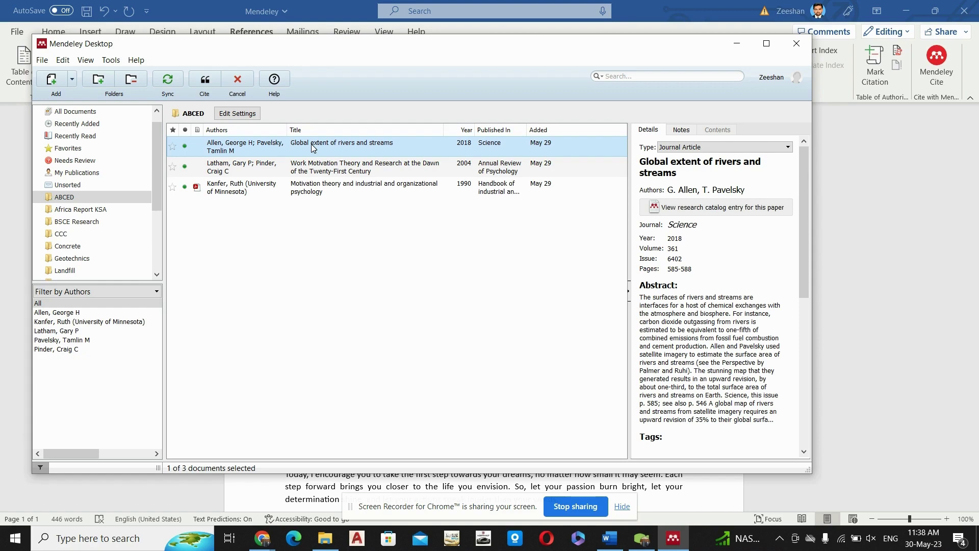
key("shift+Down")
key("shift+Down")
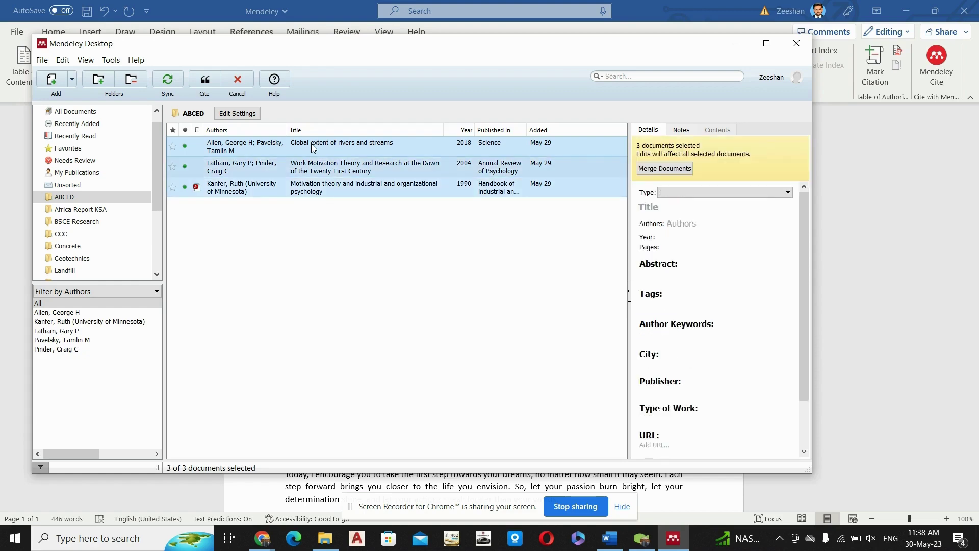
key("shift+Up")
key("shift+Up")
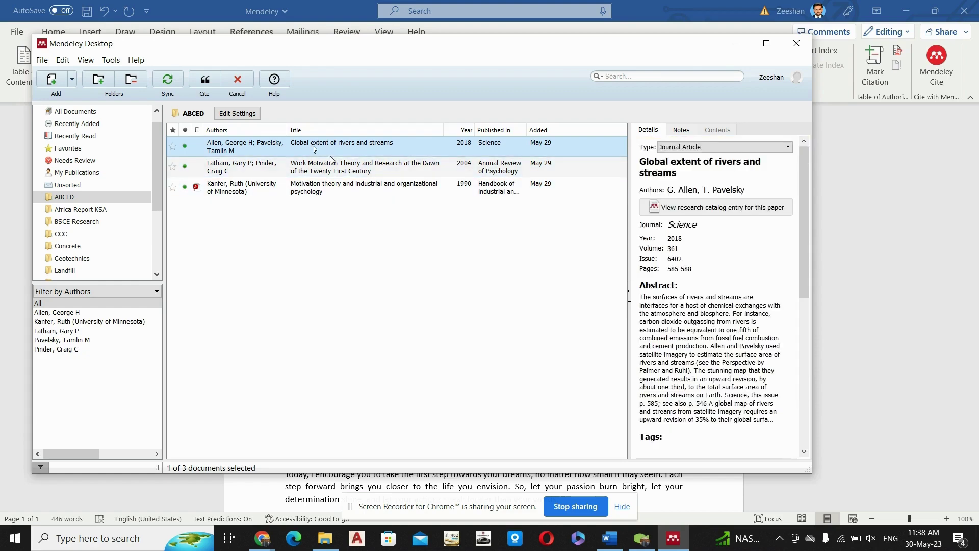
left_click(332, 188, "ctrl")
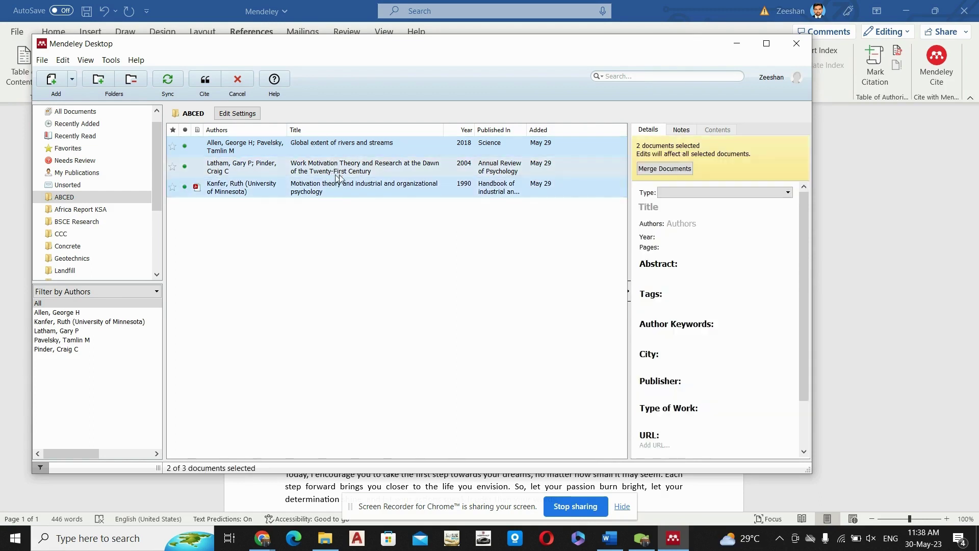
left_click(317, 246)
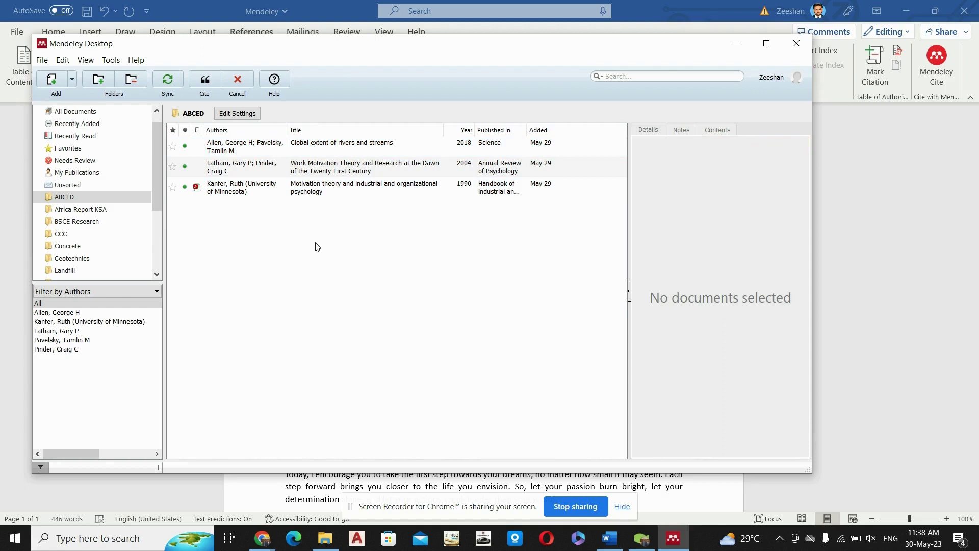
left_click(323, 147)
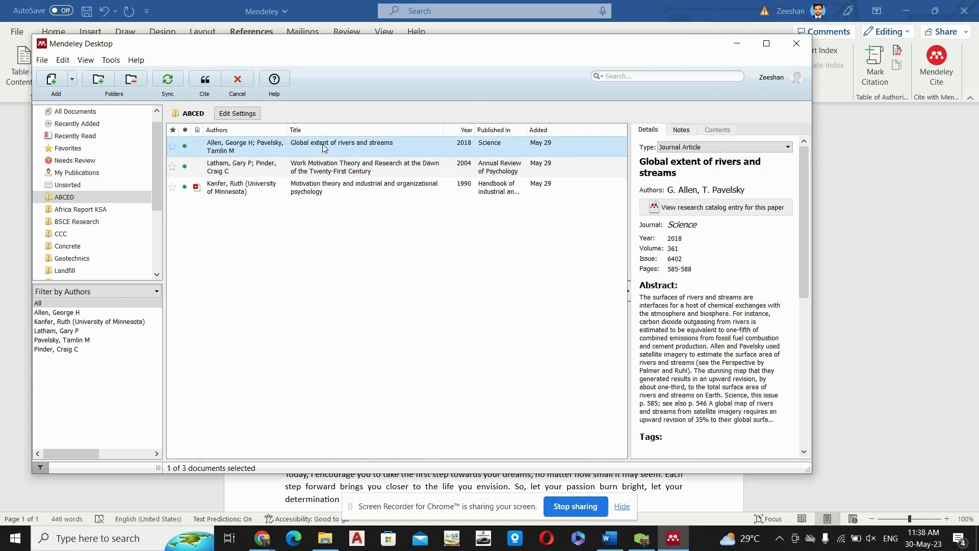
left_click(313, 189, "ctrl")
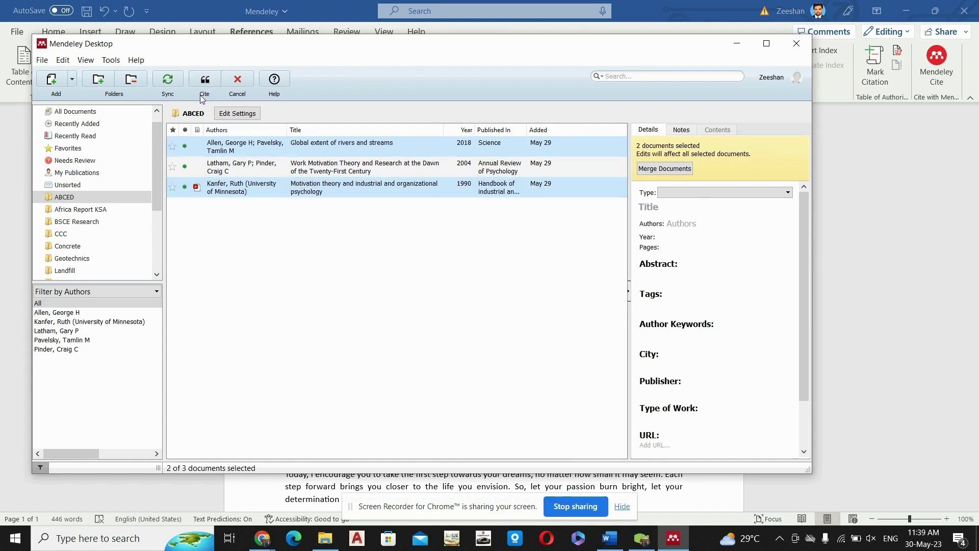
left_click(206, 78)
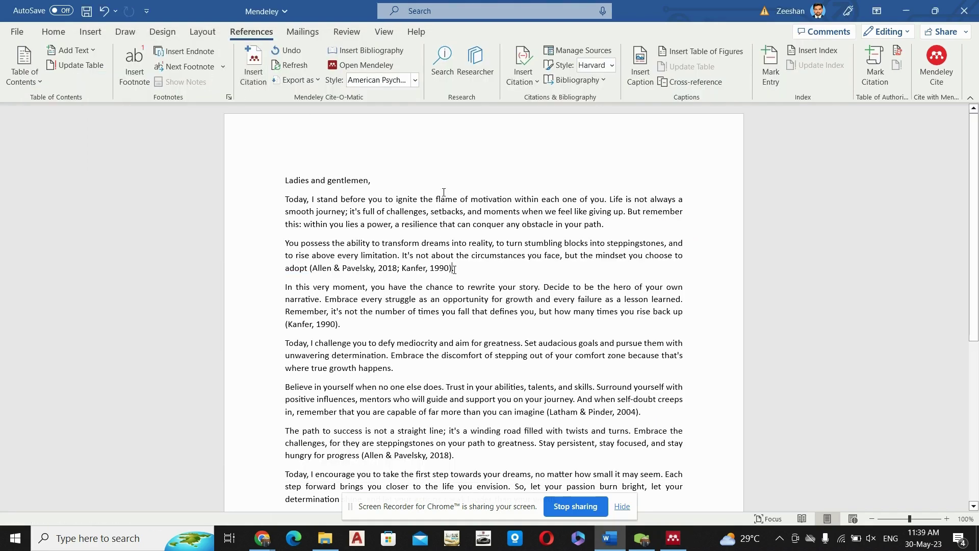
Switch the citation style to IEEE so the citation after 'adopt' reads [1], [2]
left_click(454, 269)
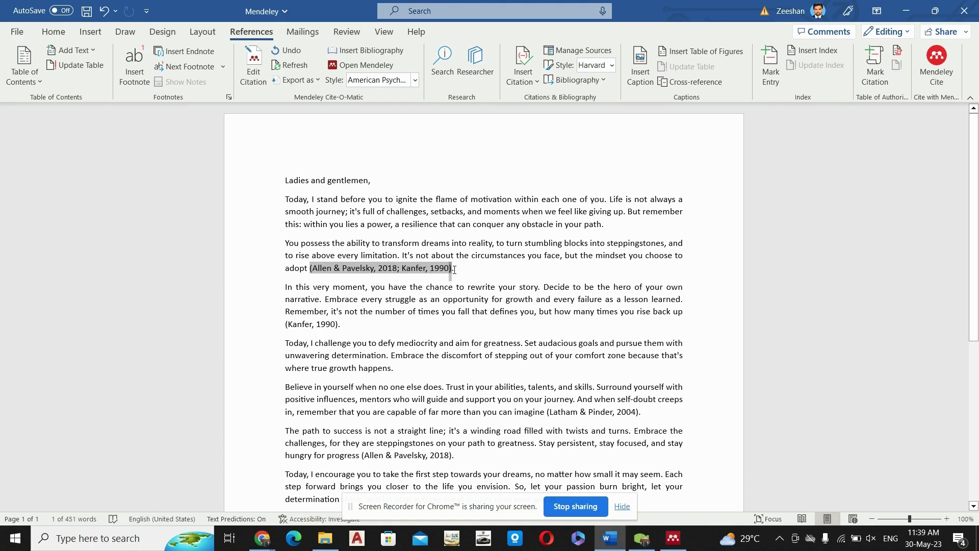
left_click(454, 269)
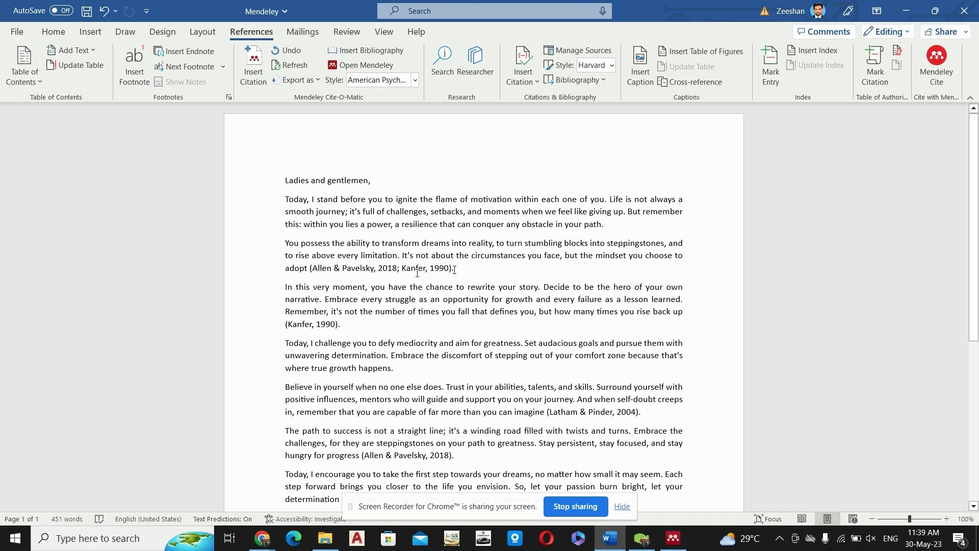
left_click(454, 268)
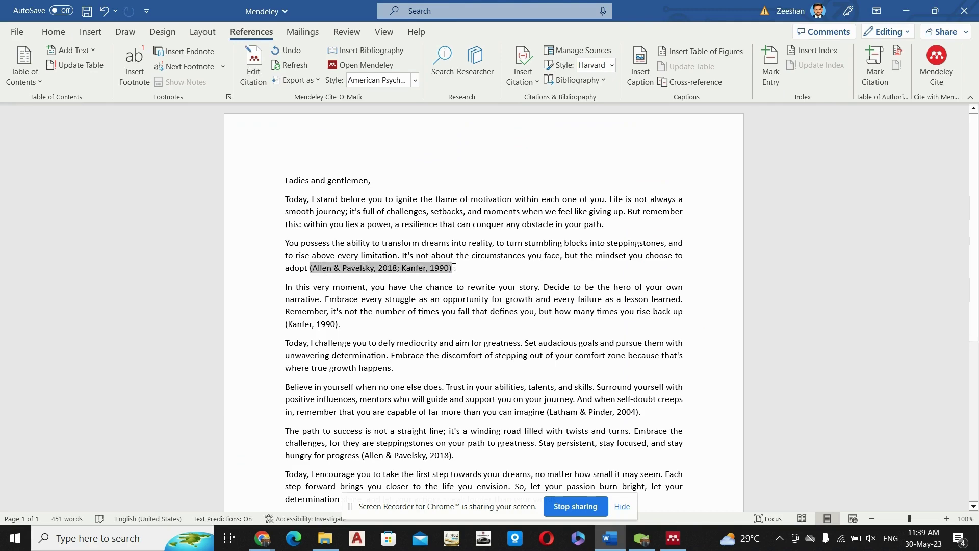
left_click(415, 80)
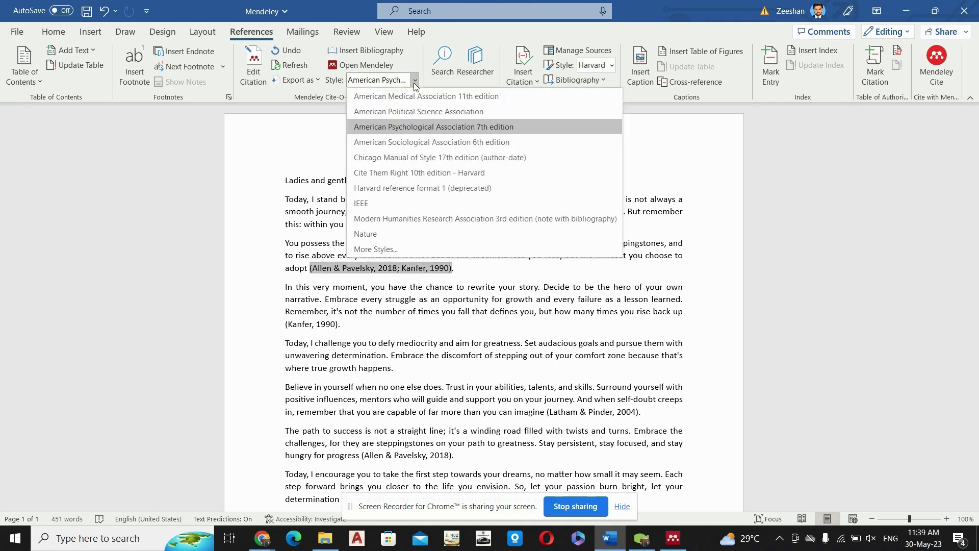
left_click(417, 204)
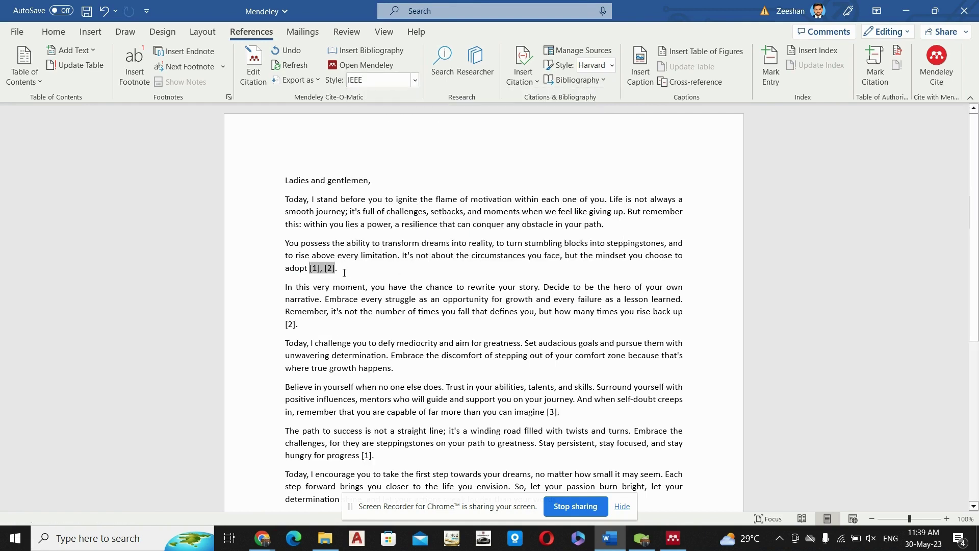
left_click(344, 273)
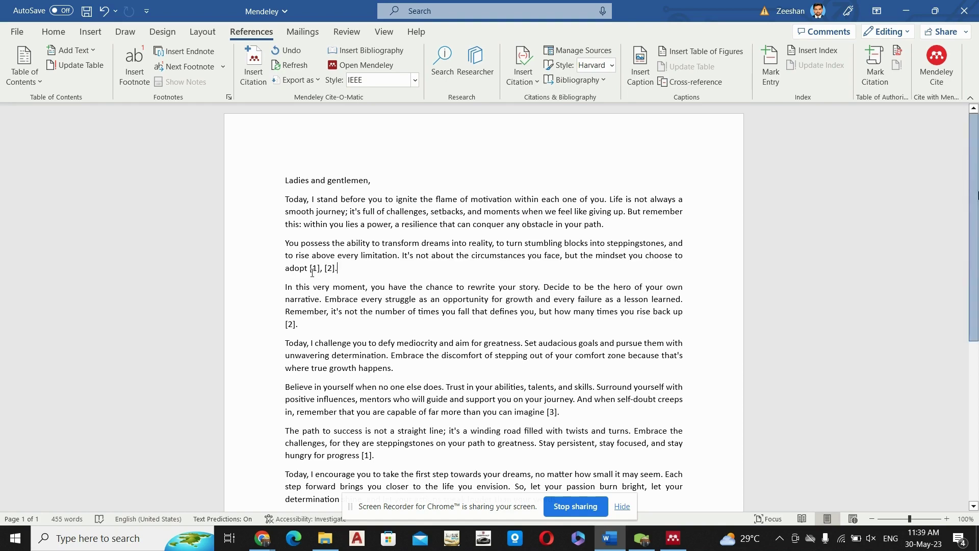
Select the numbered IEEE entries under Reference, then return to the top of the speech
left_click_drag(974, 227, 974, 387)
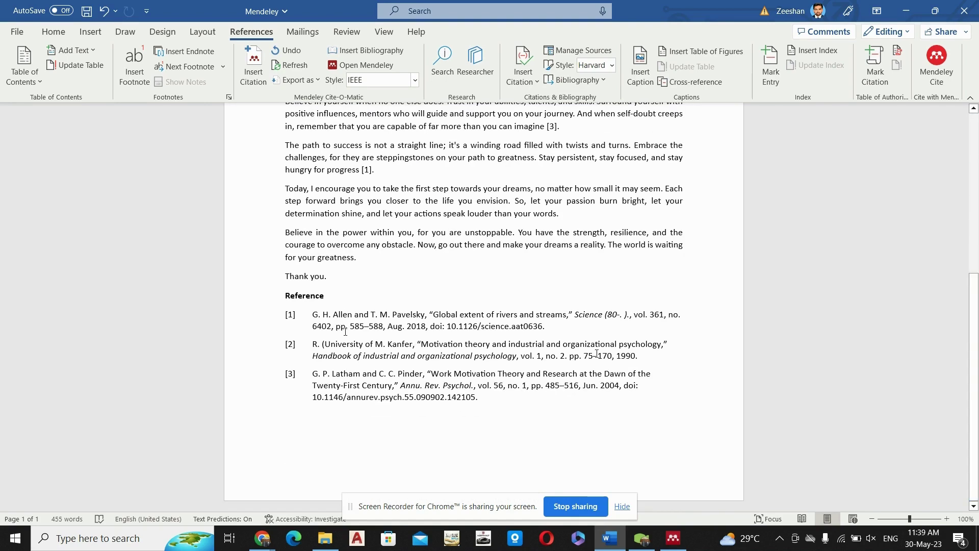
left_click_drag(306, 316, 647, 357)
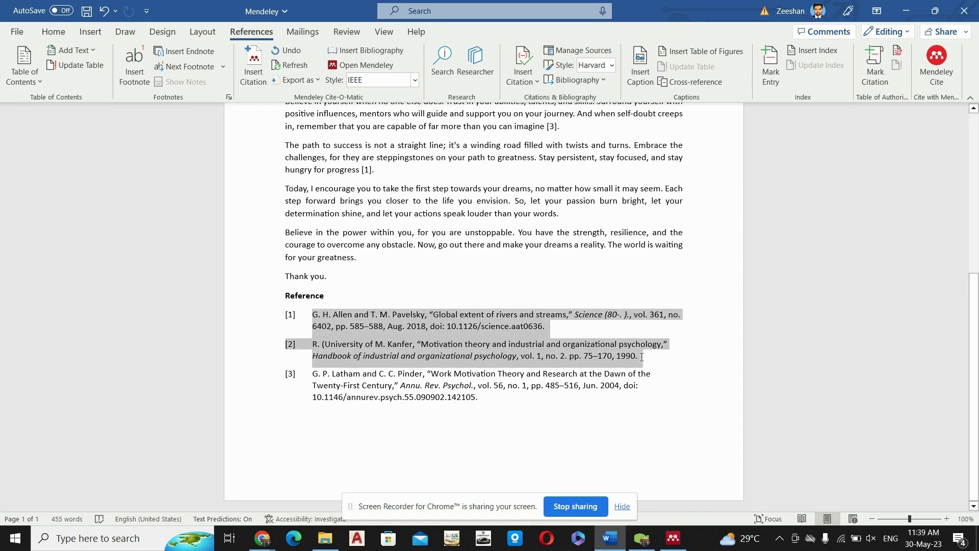
left_click_drag(972, 335, 963, 174)
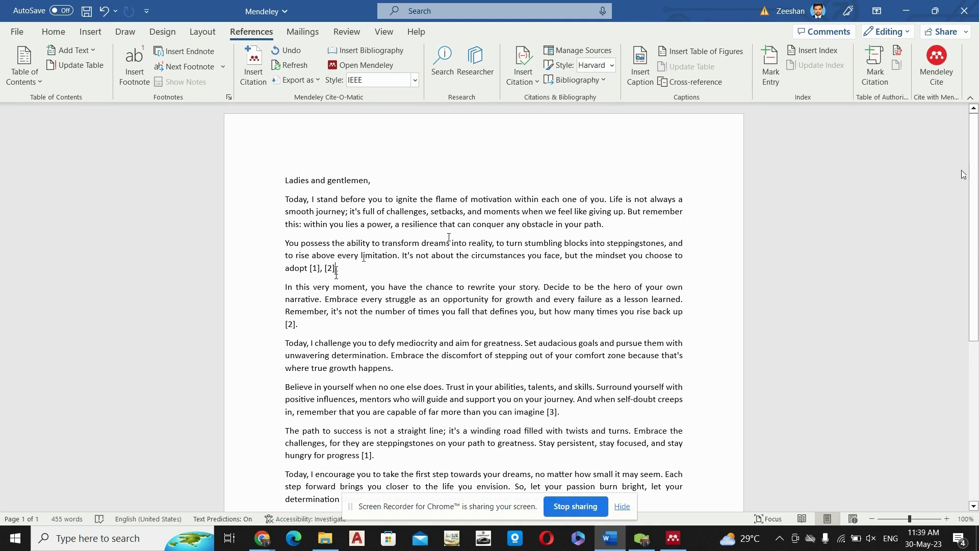
Delete the existing [1], [2] citation after 'adopt'
left_click(254, 71)
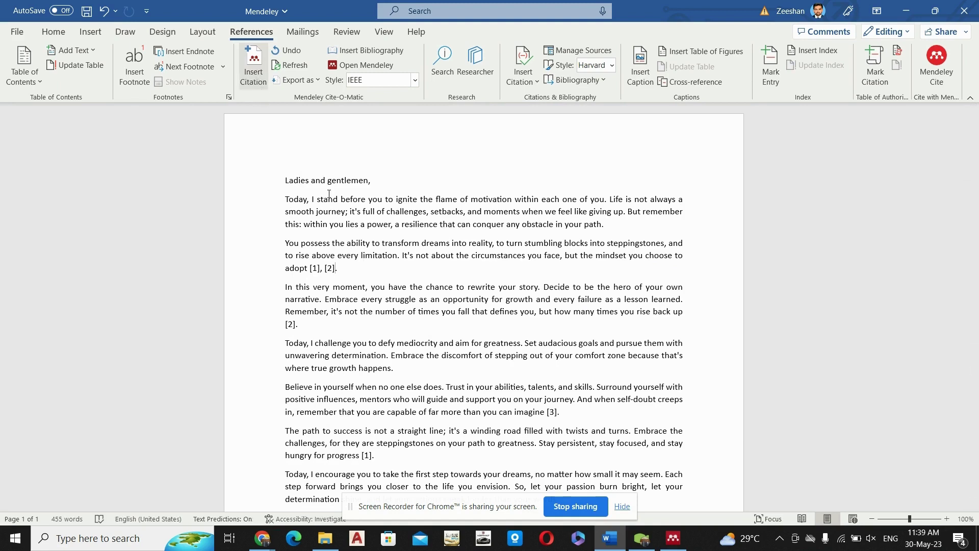
left_click(471, 302)
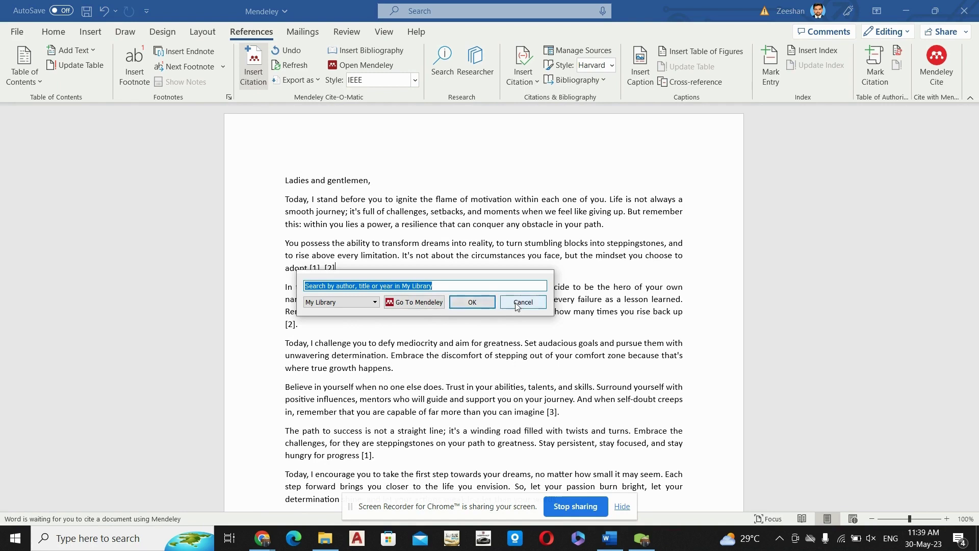
key("ctrl+z")
key("ctrl+z")
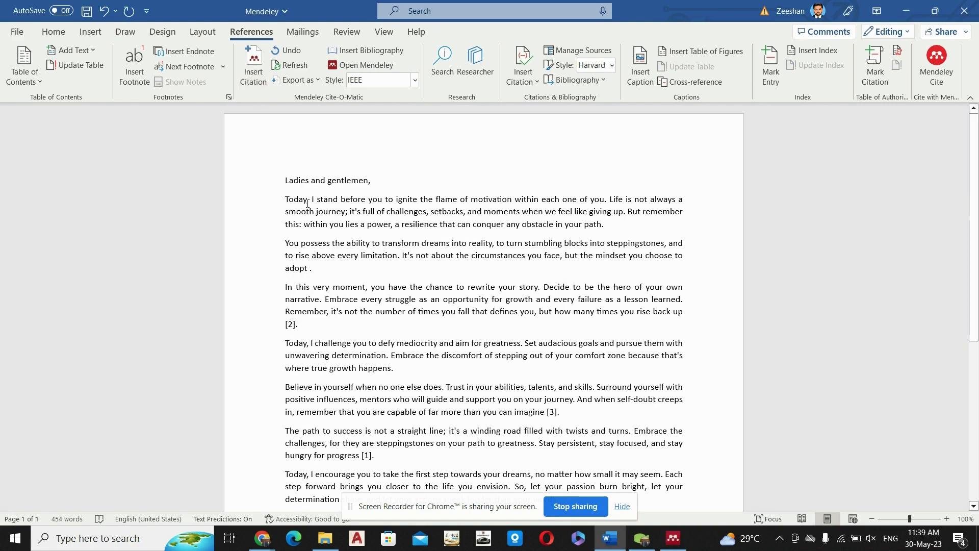
Cite all three ABCED references, including the Latham paper, as [1]–[3]
left_click(258, 76)
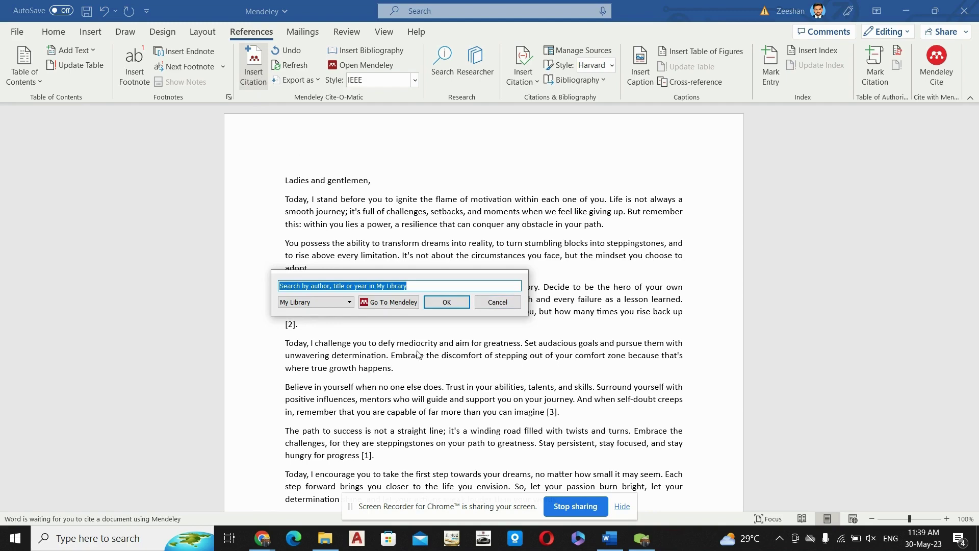
left_click(387, 303)
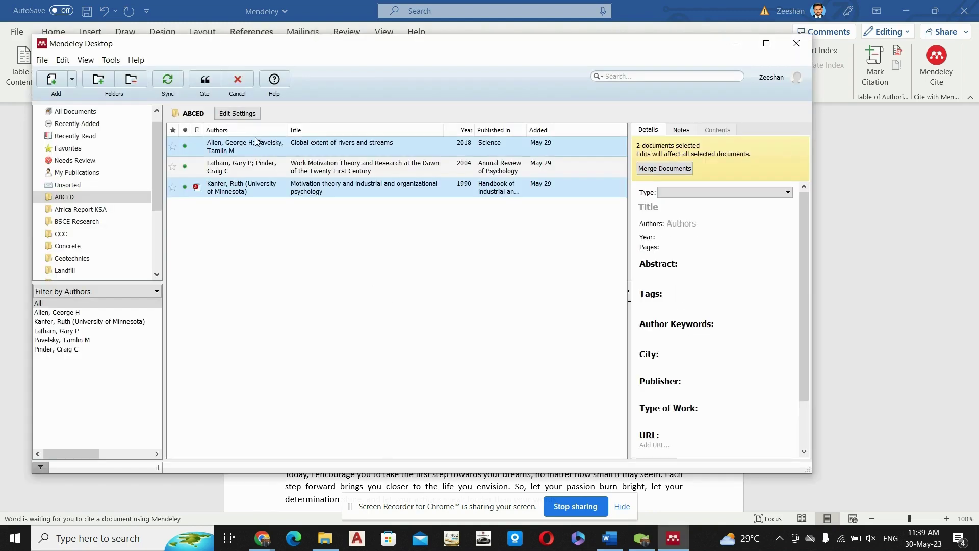
left_click(249, 167, "ctrl")
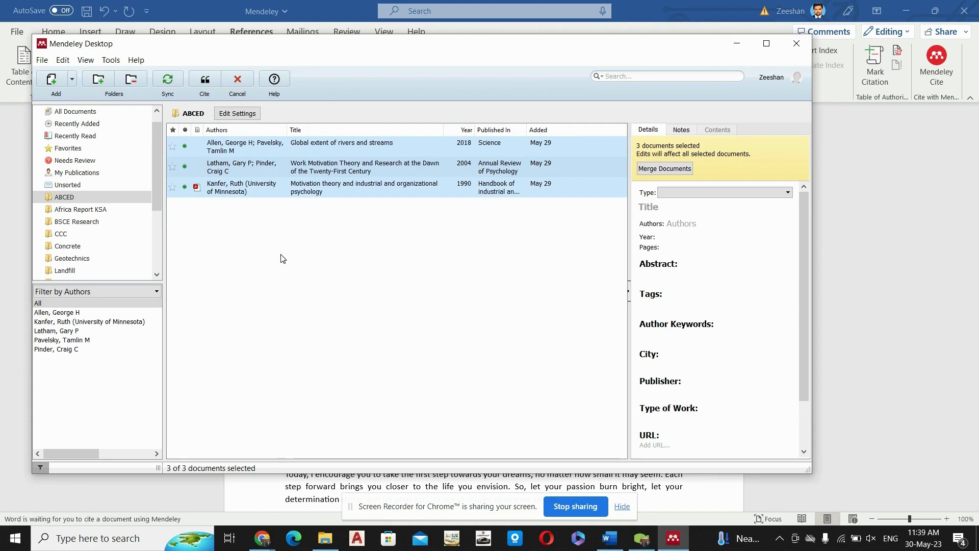
left_click(206, 83)
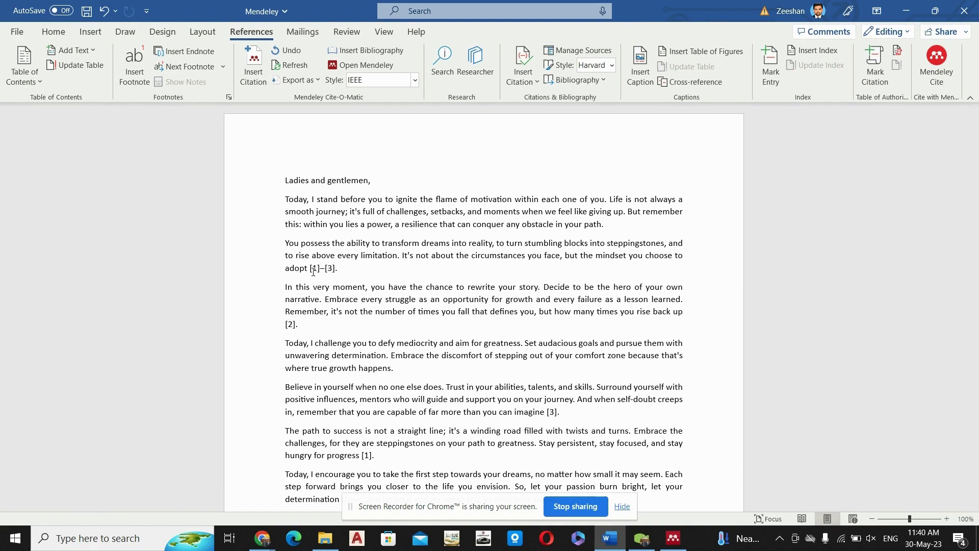
triple_click(287, 246)
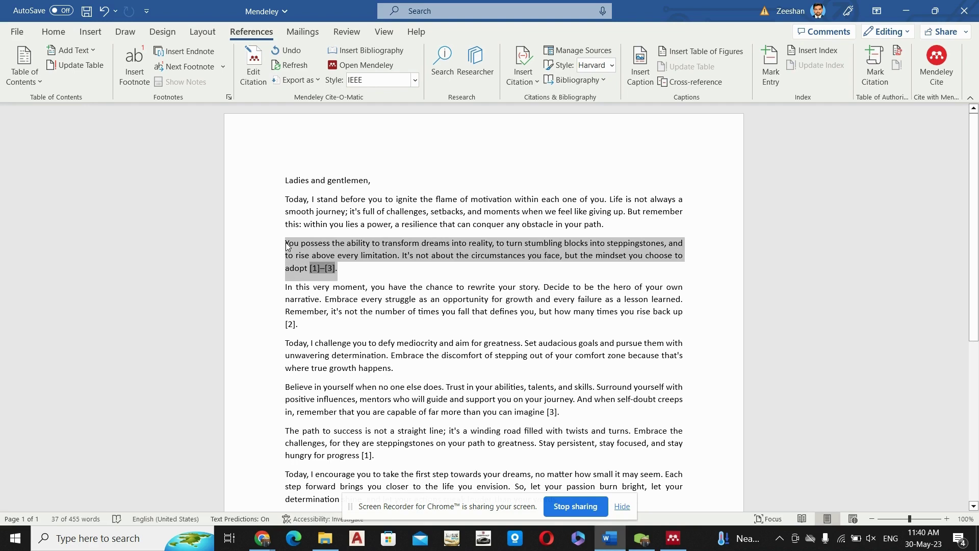
left_click(360, 275)
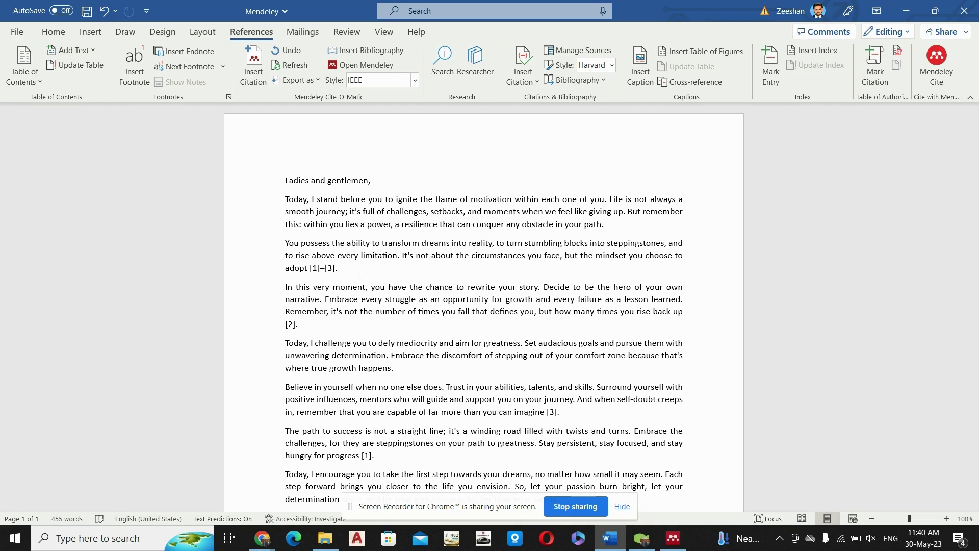
Cite all ten Africa Report KSA papers as [4]–[13] right after [1]–[3]
left_click(266, 72)
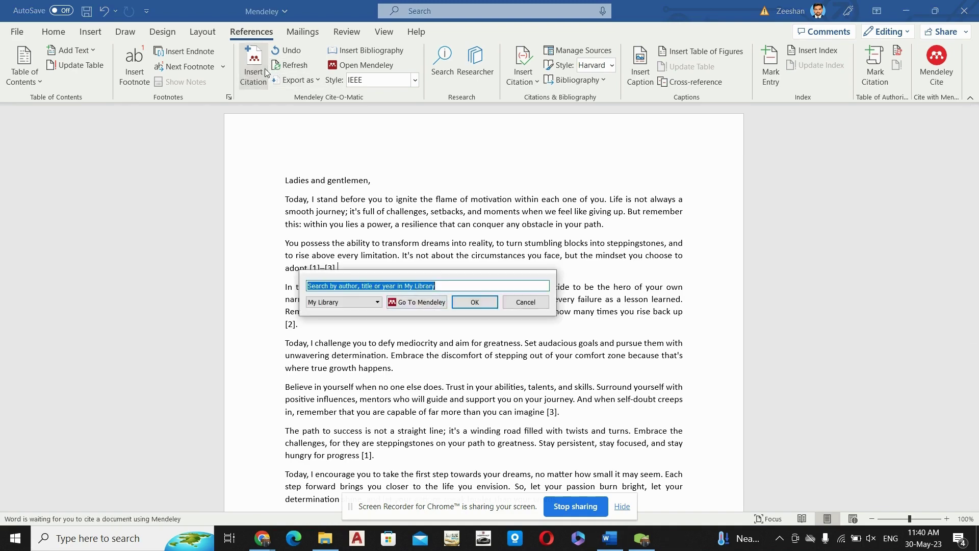
left_click(417, 302)
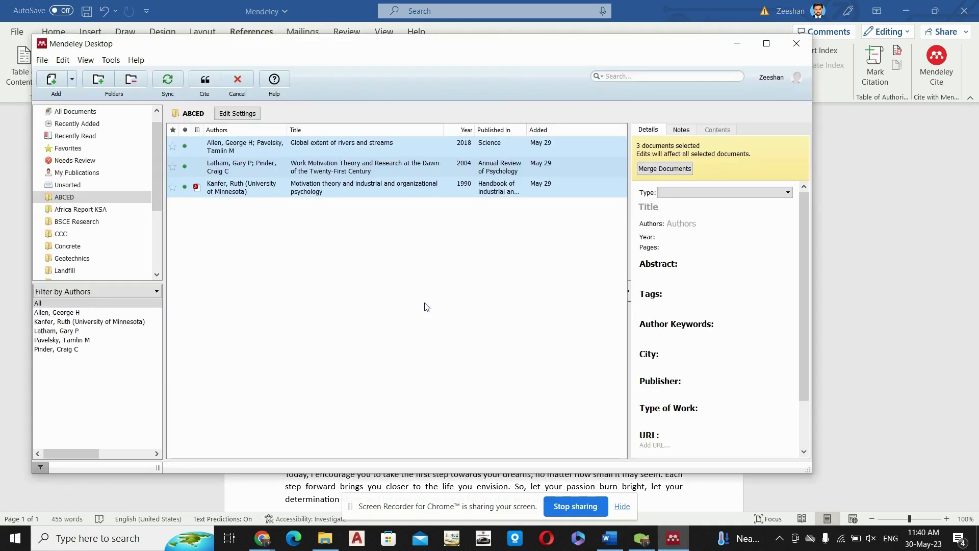
left_click(97, 210)
left_click(253, 148)
key("ctrl+a")
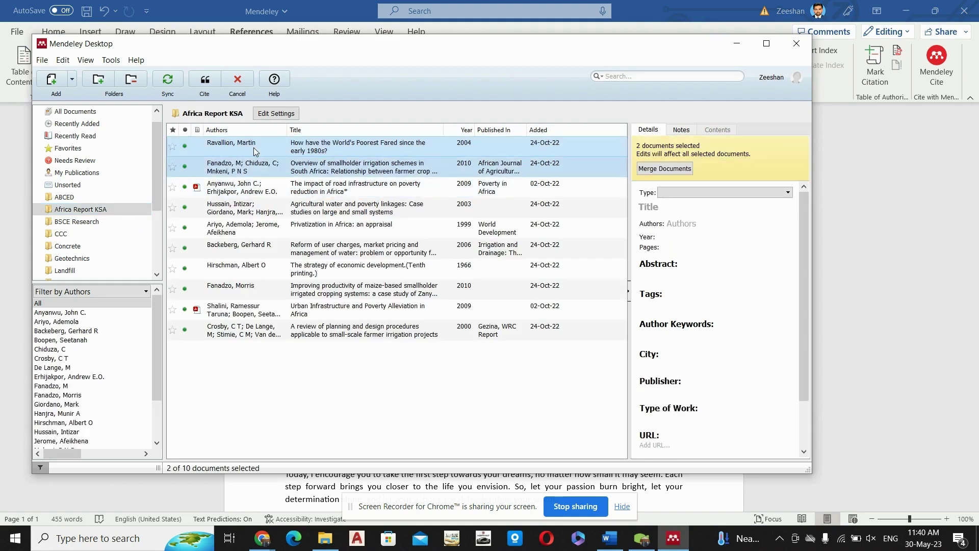
left_click(202, 78)
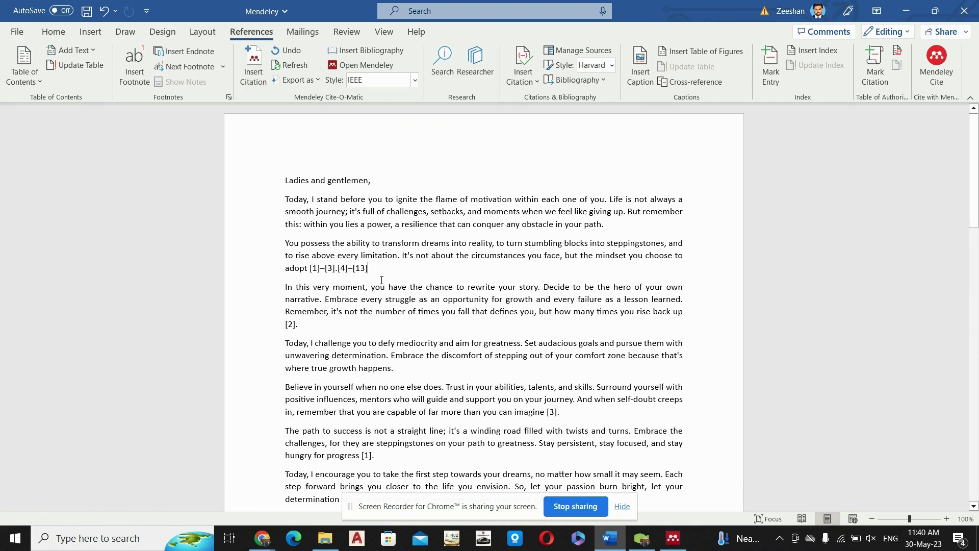
left_click(339, 269)
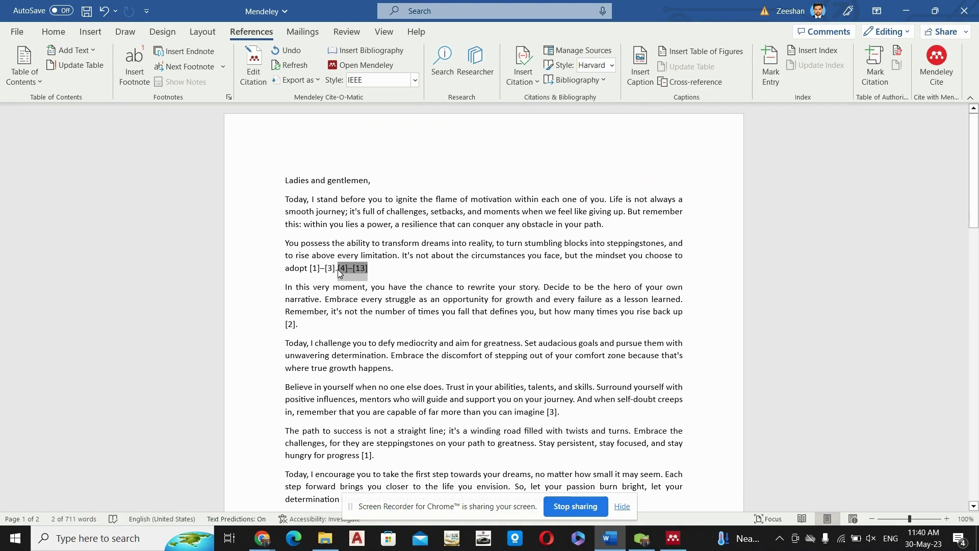
mouse_move(974, 166)
left_mouse_down()
mouse_move(975, 398)
mouse_move(975, 237)
left_mouse_up()
Delete the outdated bibliography entries below the Reference heading
left_click(371, 317)
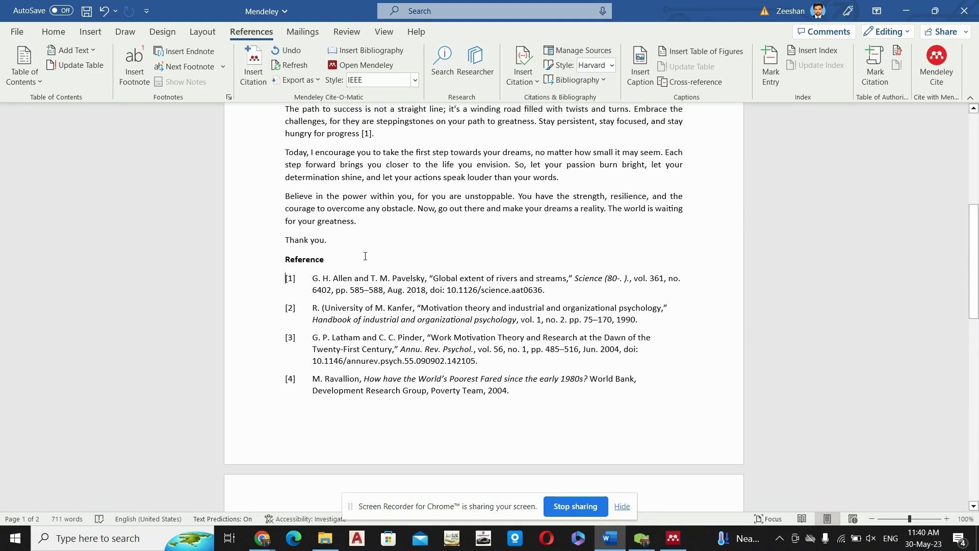
key("shift+Down")
scroll(366, 255, "down", 10)
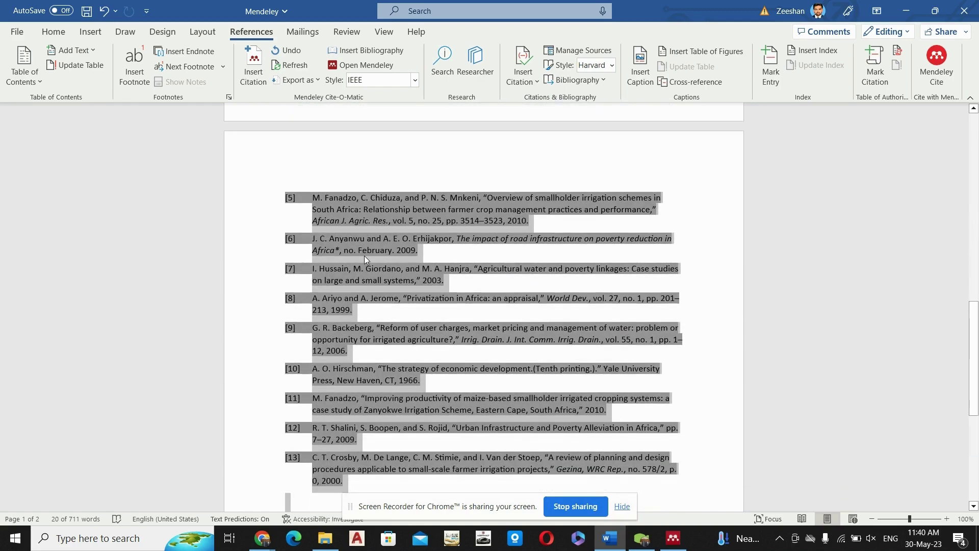
key("Delete")
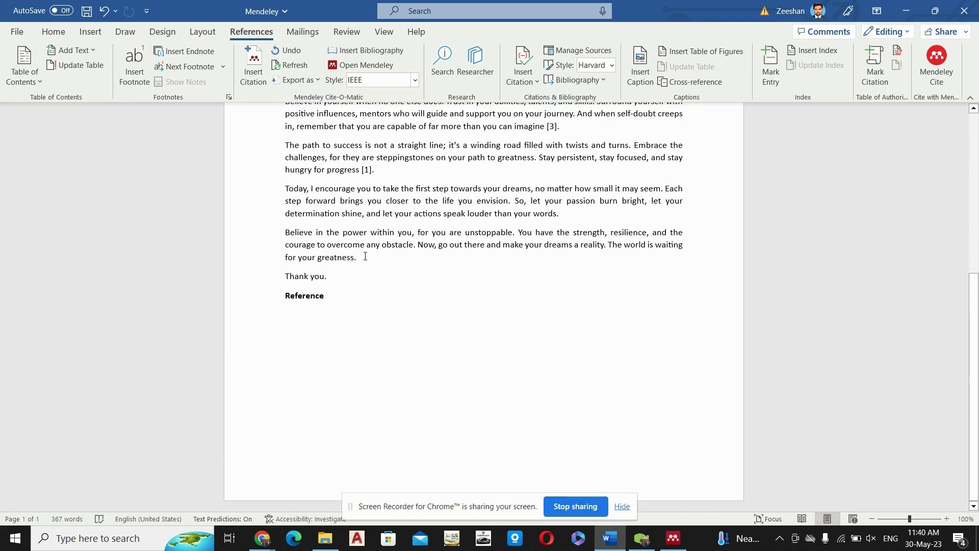
Insert a 13-entry IEEE bibliography on a new line under the Reference heading
double_click(285, 297)
key("Down")
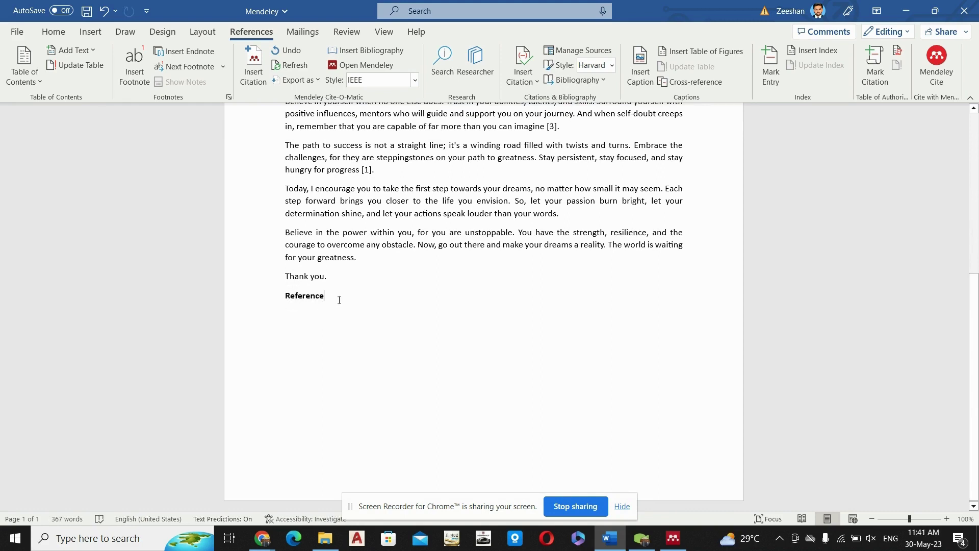
key("Return")
key("Return")
left_click(370, 54)
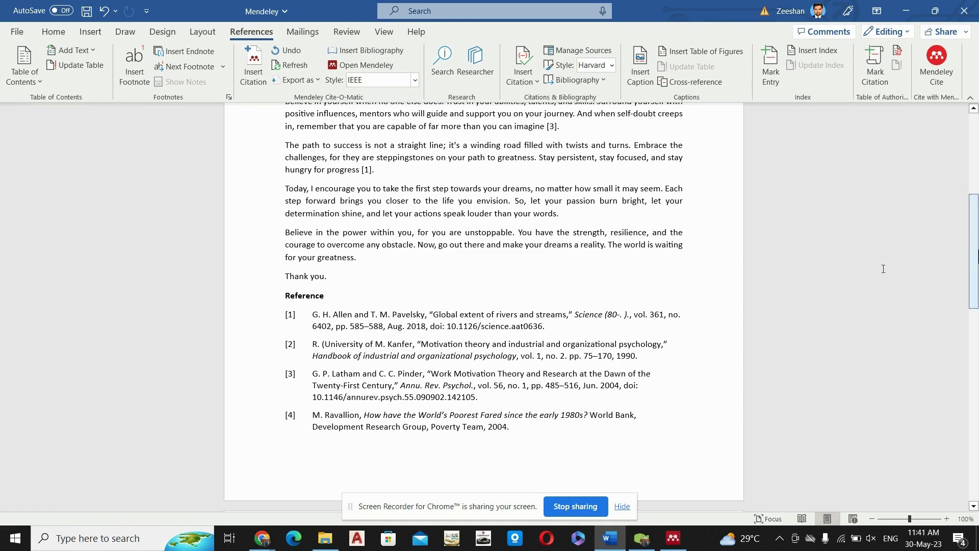
left_click_drag(974, 248, 968, 154)
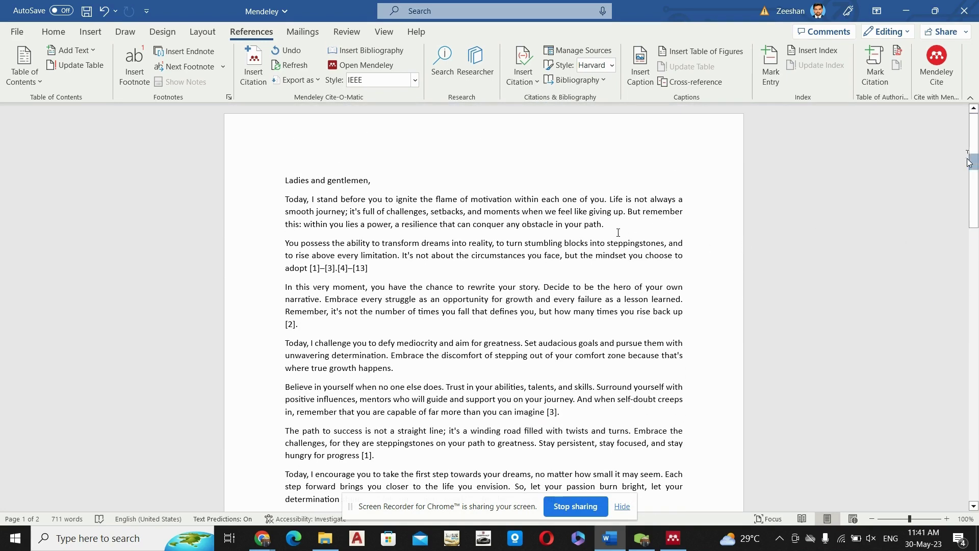